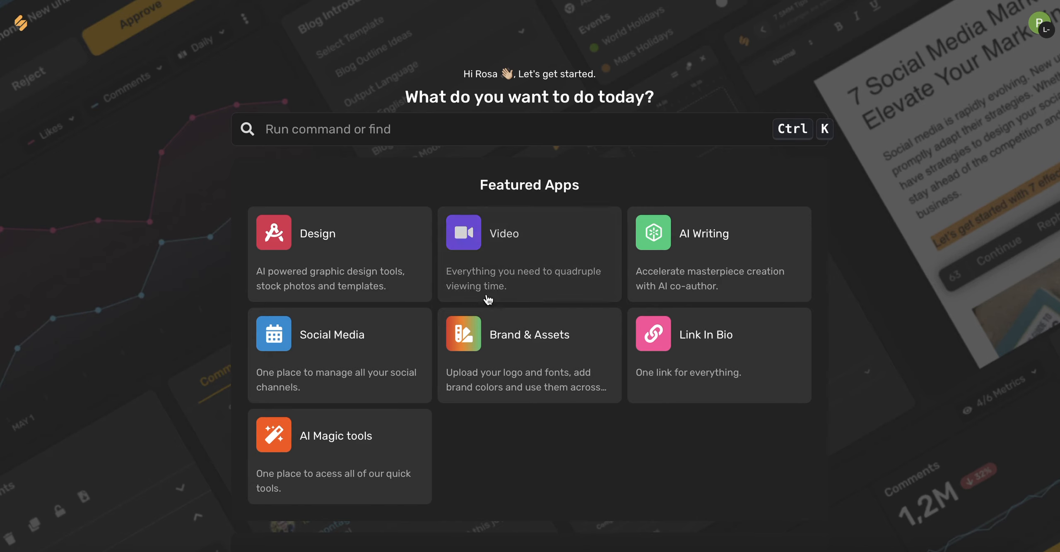
- Create a new brandbook in the Brand & Assets app
left_click(530, 350)
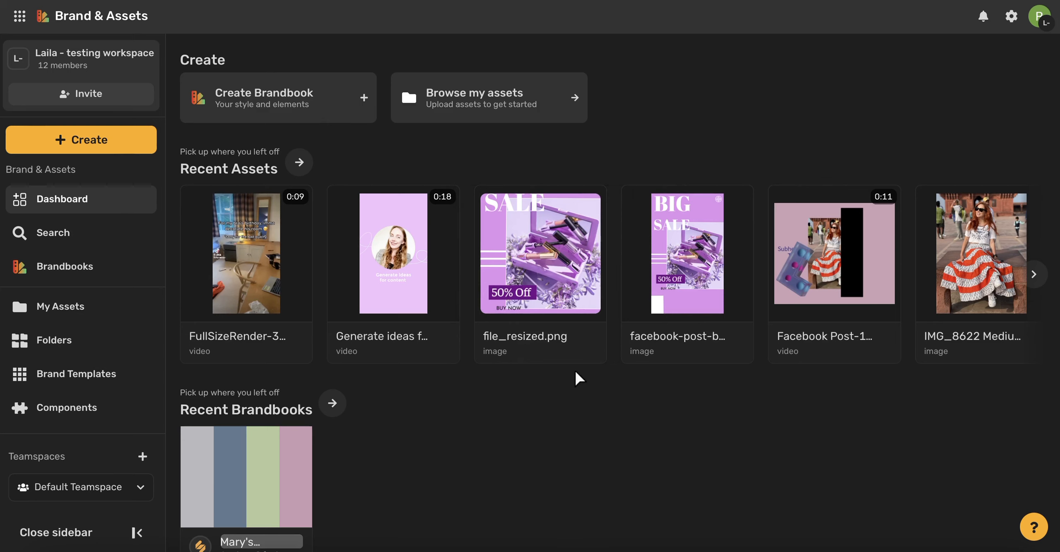
scroll(575, 373, "down", 1)
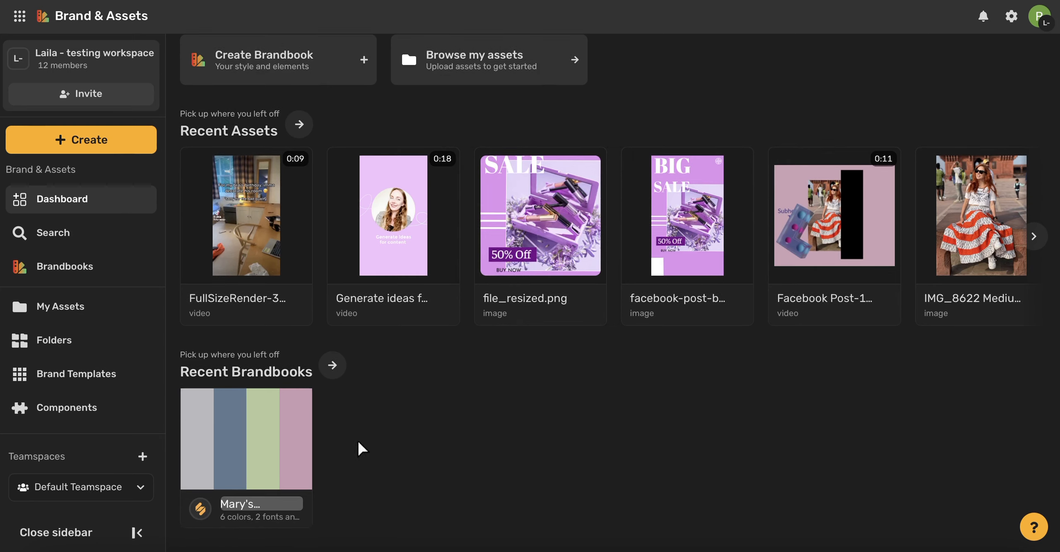
left_click(370, 436)
scroll(371, 434, "up", 1)
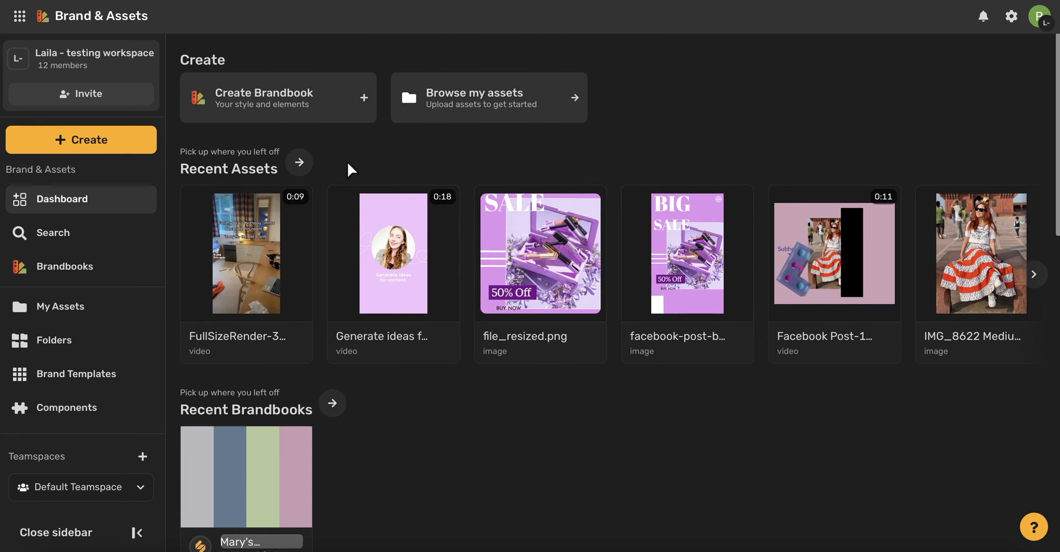
left_click(280, 98)
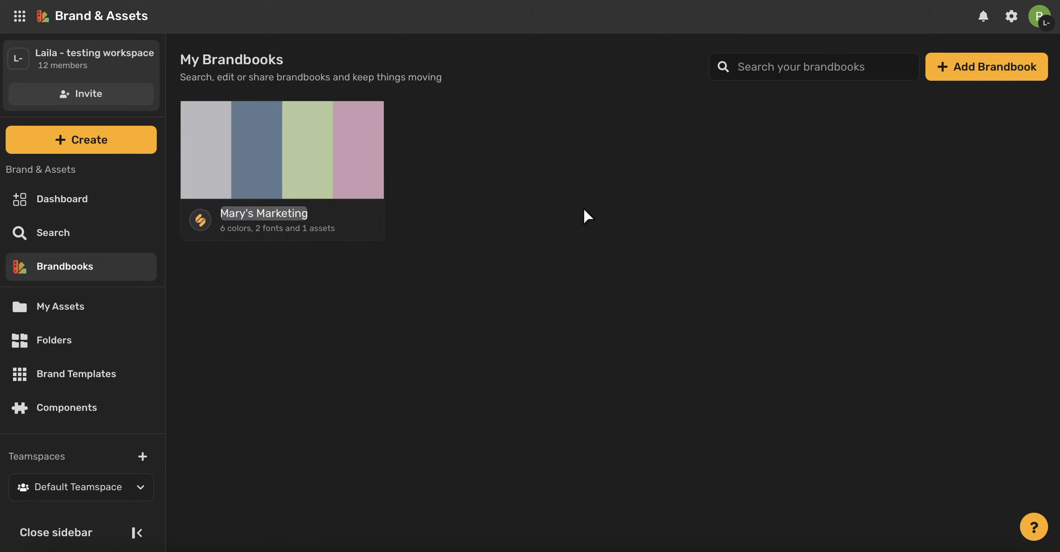
left_click(998, 68)
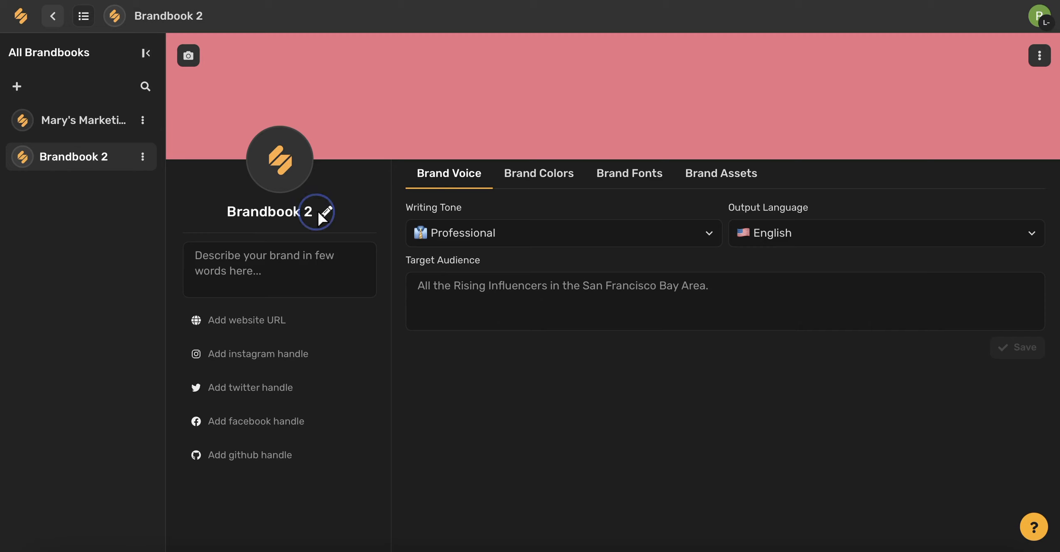
- Rename the new brandbook to "Women's Health First"
left_click(283, 211)
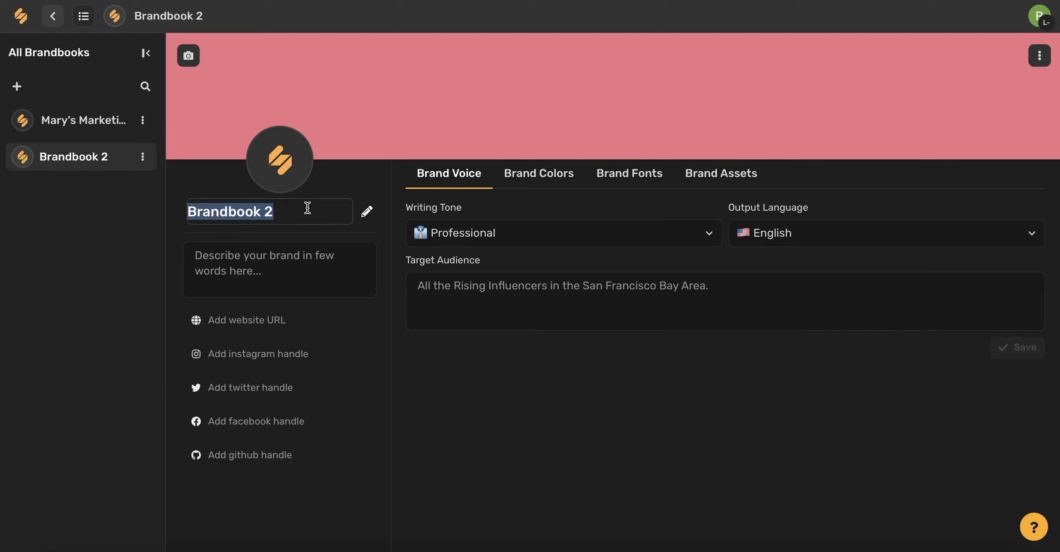
type("Women's Health First")
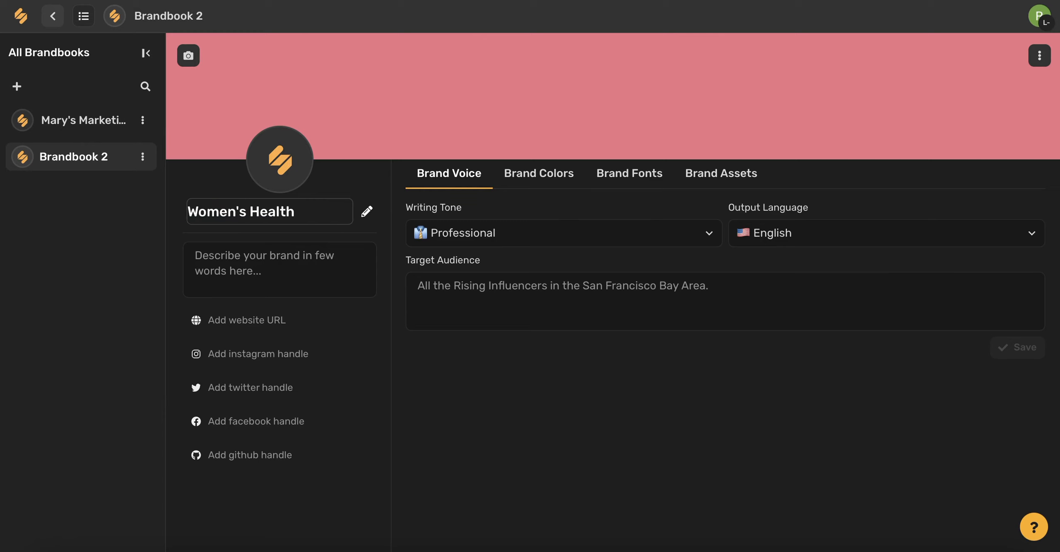
key("Return")
- Describe the brand as "A women's health organization that prioritizes wellness, health care, and mental health, all in one space."
left_click(236, 268)
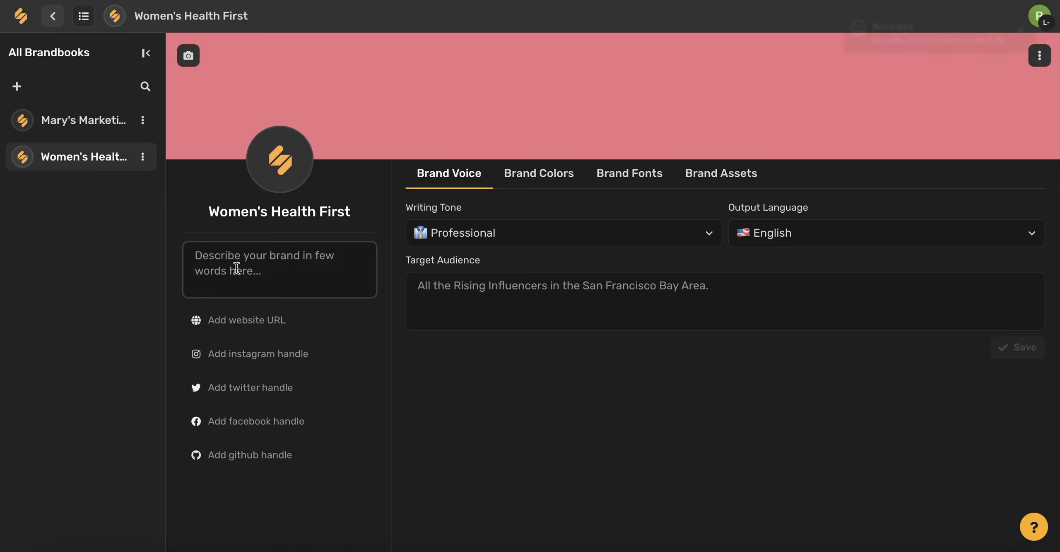
type("A women's health organization that p")
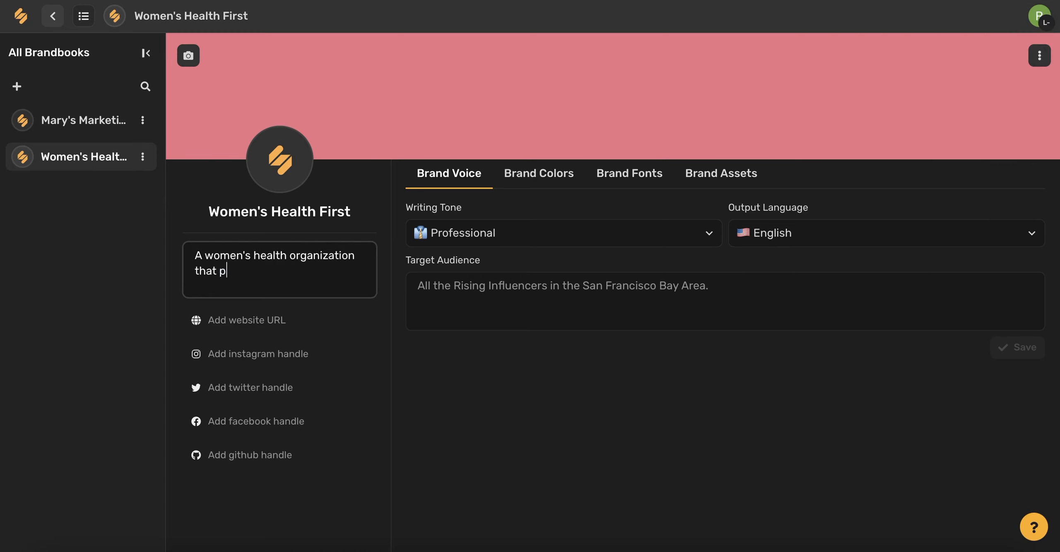
type("rioritizes wellness, health care, and mental health, all in one space.")
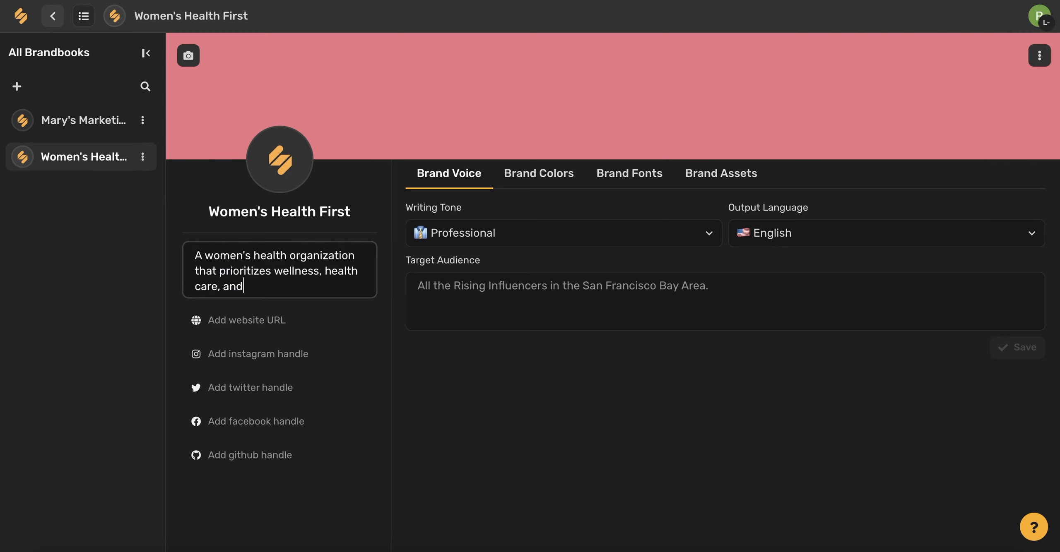
left_click(270, 323)
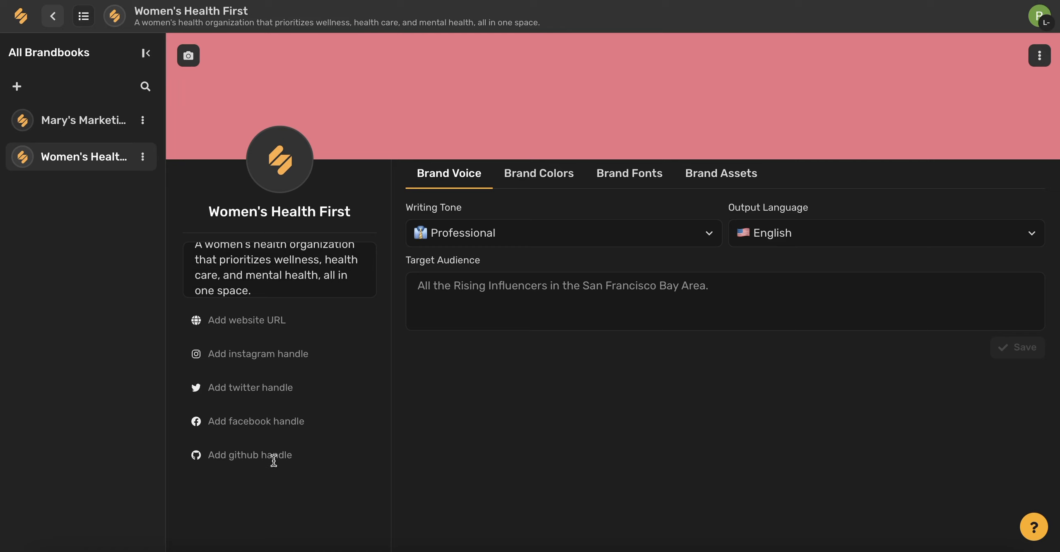
type("www.womenshealthfirst.com")
key("Return")
left_click(290, 354)
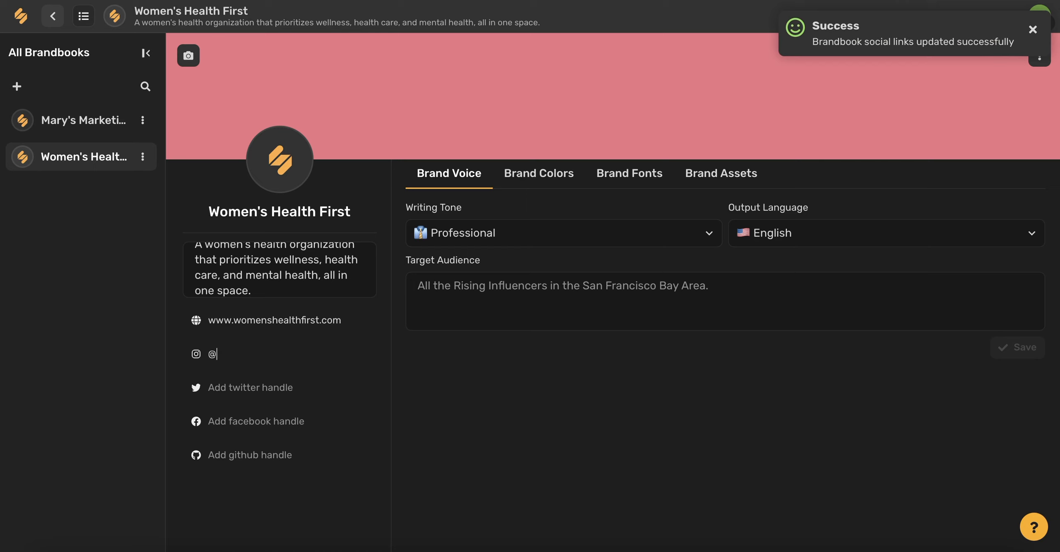
type("womenshealthfirst")
key("Return")
- Enter womenshealthfirst as the Twitter and GitHub handles and Women's Health First as the Facebook handle
left_click(281, 383)
type("womenshealthf")
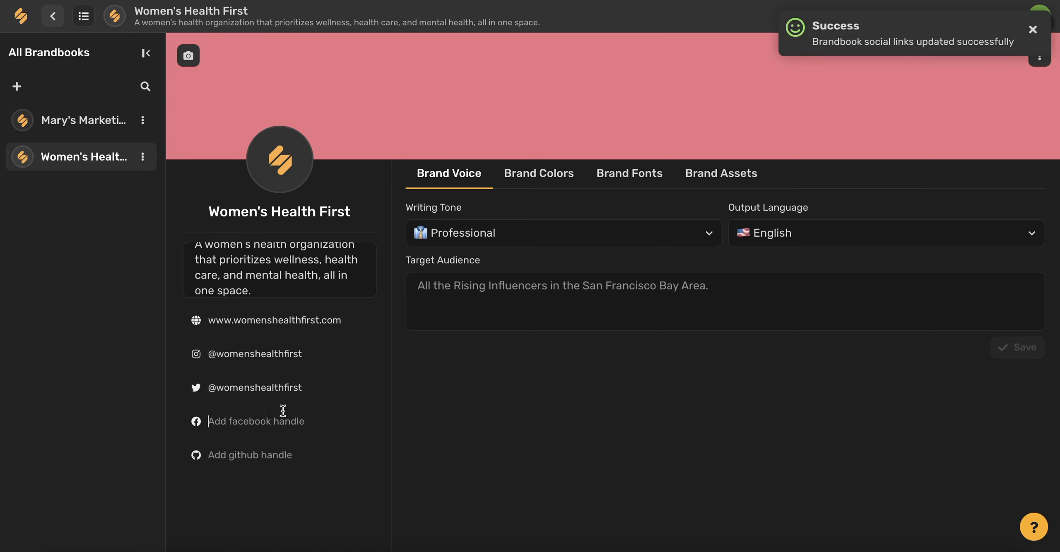
type("Women's Health First")
key("Return")
left_click(229, 455)
type("womenshealthfirst")
key("Return")
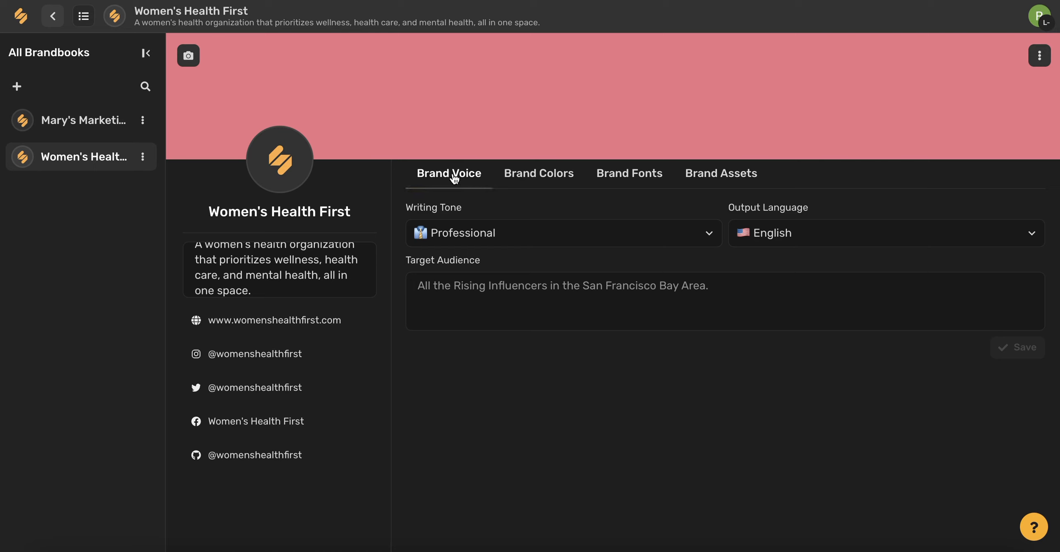
- Set the brand voice's writing tone to Joyful and keep English as the output language
left_click(702, 234)
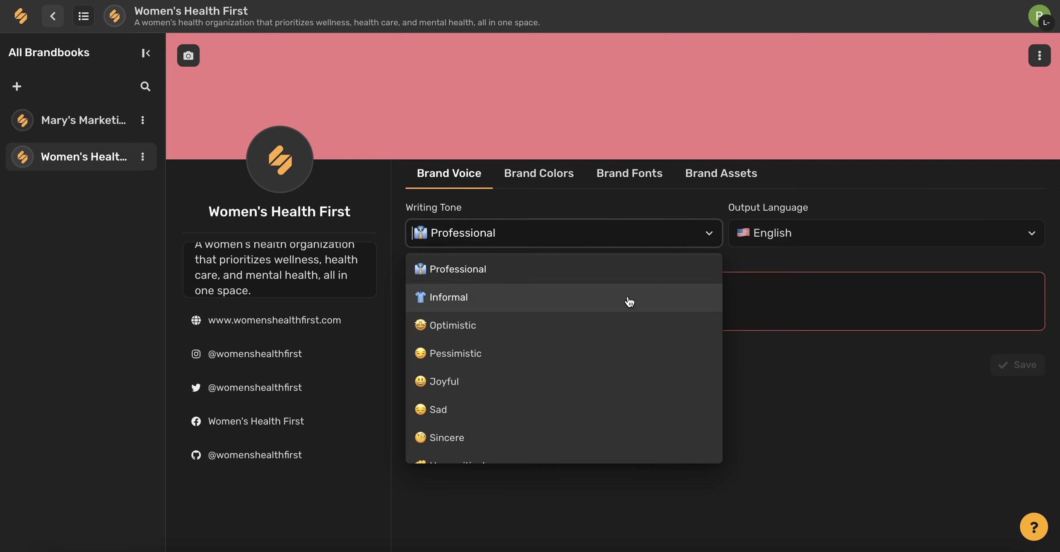
scroll(606, 331, "down", 1)
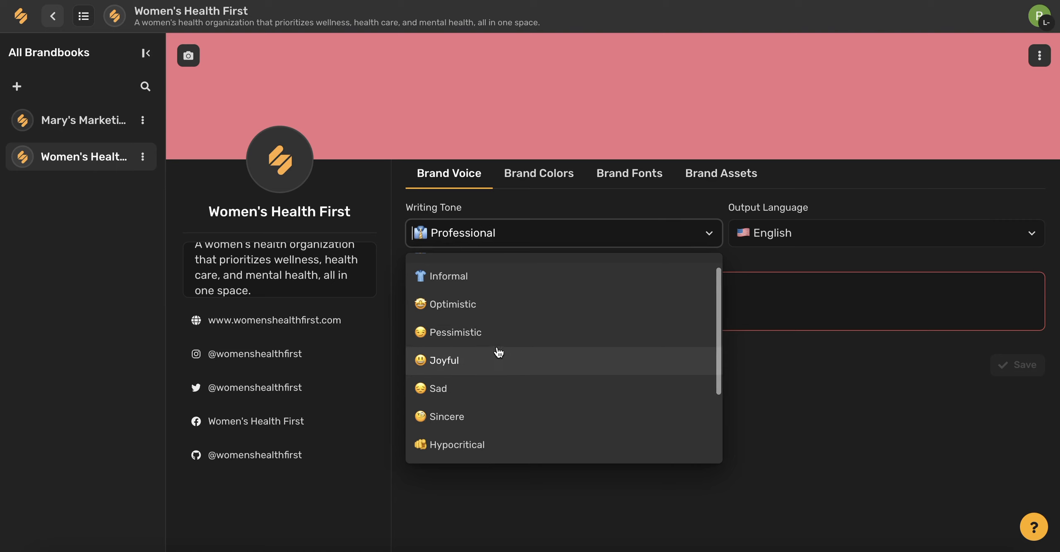
left_click(469, 365)
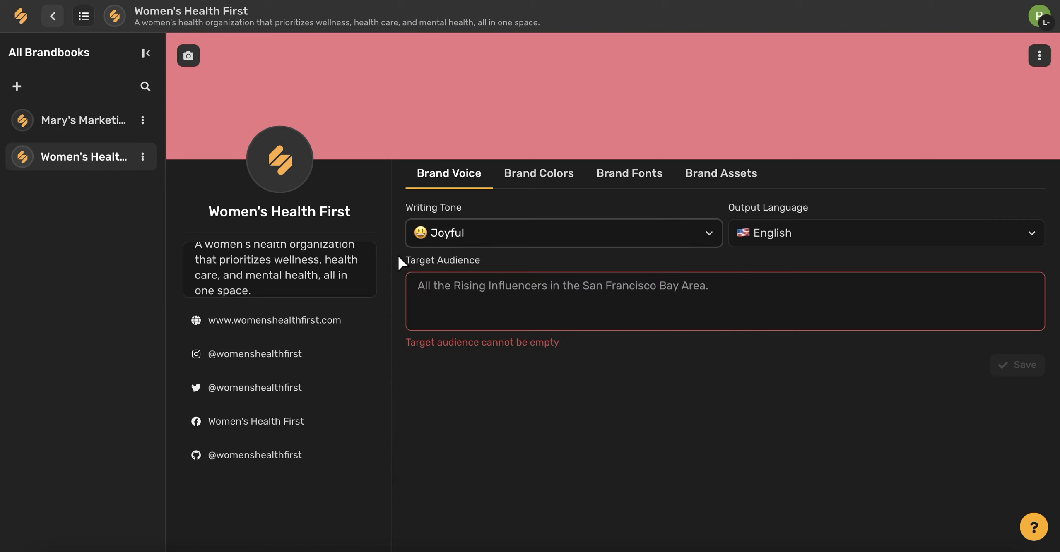
left_click(822, 235)
scroll(821, 304, "down", 1)
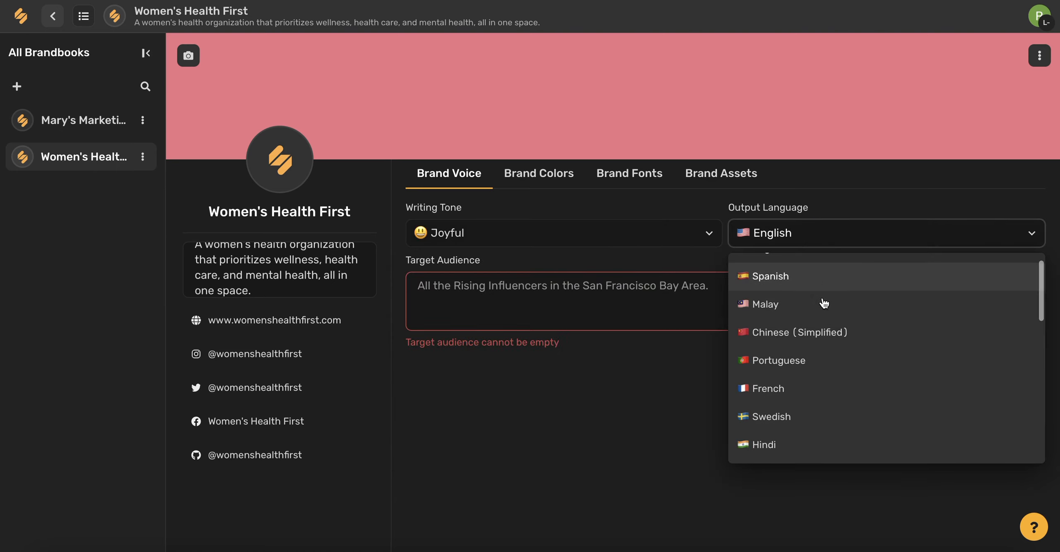
scroll(816, 284, "up", 1)
- Set the target audience to "Women who are looking for holistic health wellness at an affordable price in New York City." and save the brand voice
left_click(613, 291)
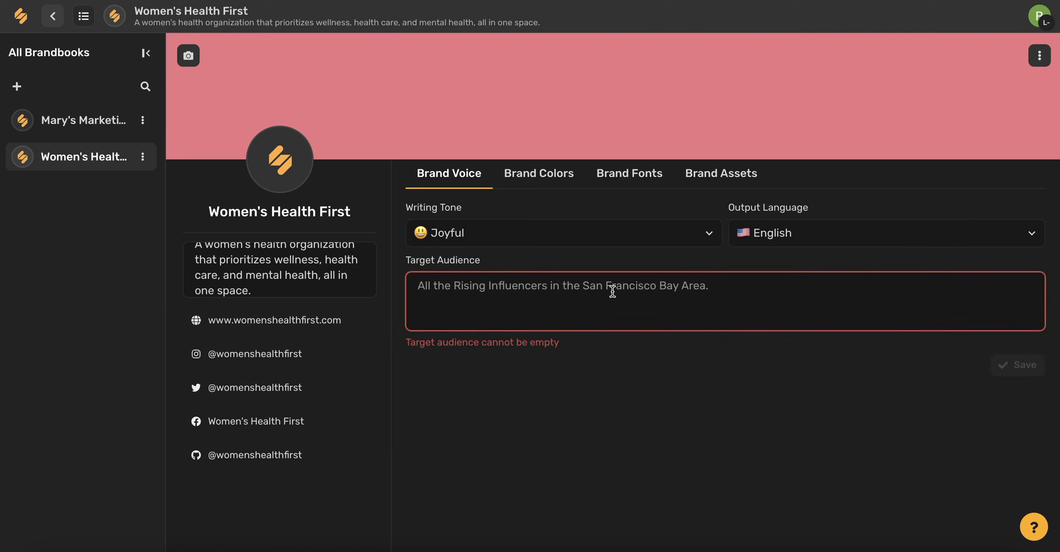
type("Women who are looking for holistic a")
key("BackSpace")
type("wel")
key("BackSpace")
key("BackSpace")
key("BackSpace")
key("BackSpace")
type("health wellness at an affordable")
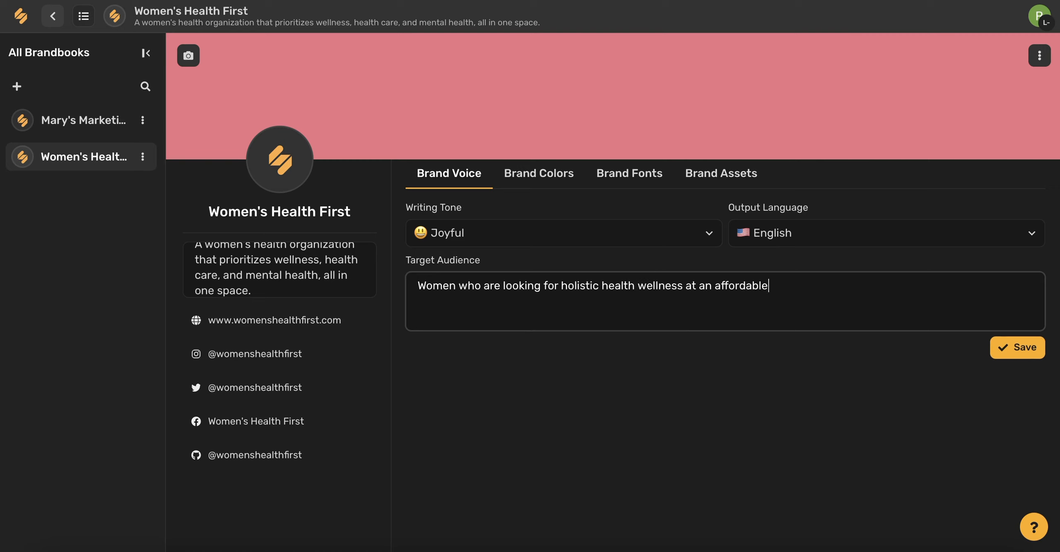
type(" price in New York City.")
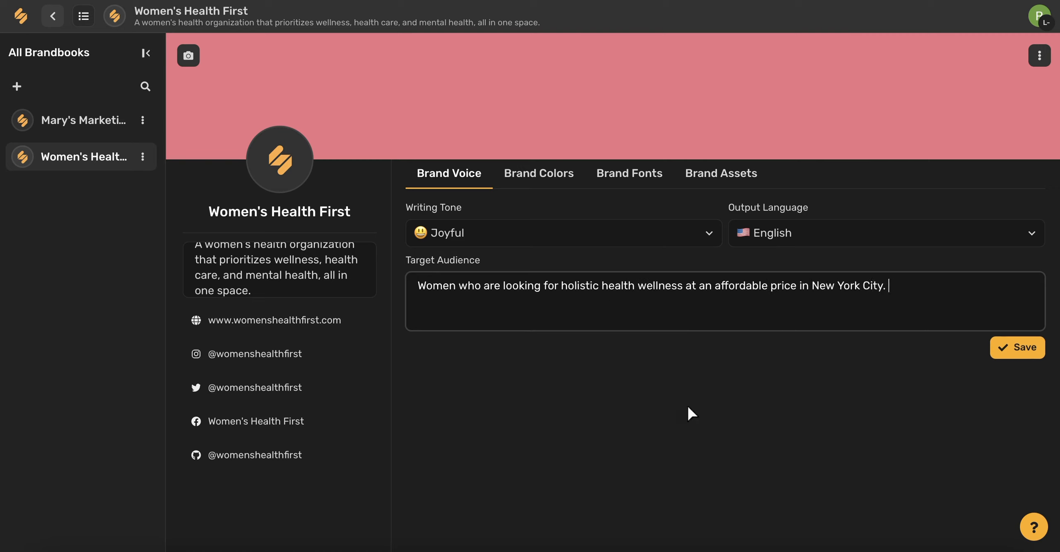
left_click(1017, 350)
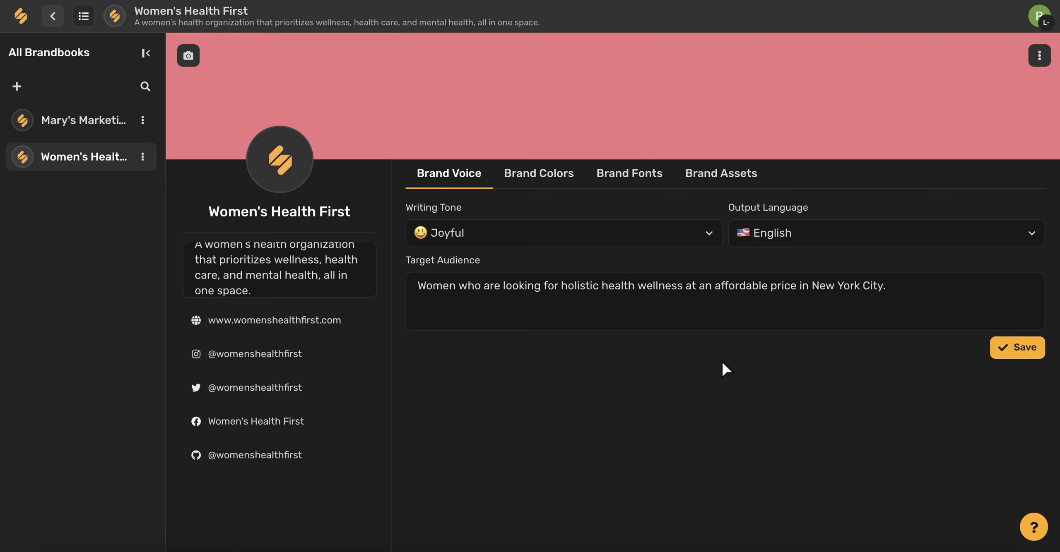
- Change the yellow swatch in the brand colors to a dark green
left_click(530, 184)
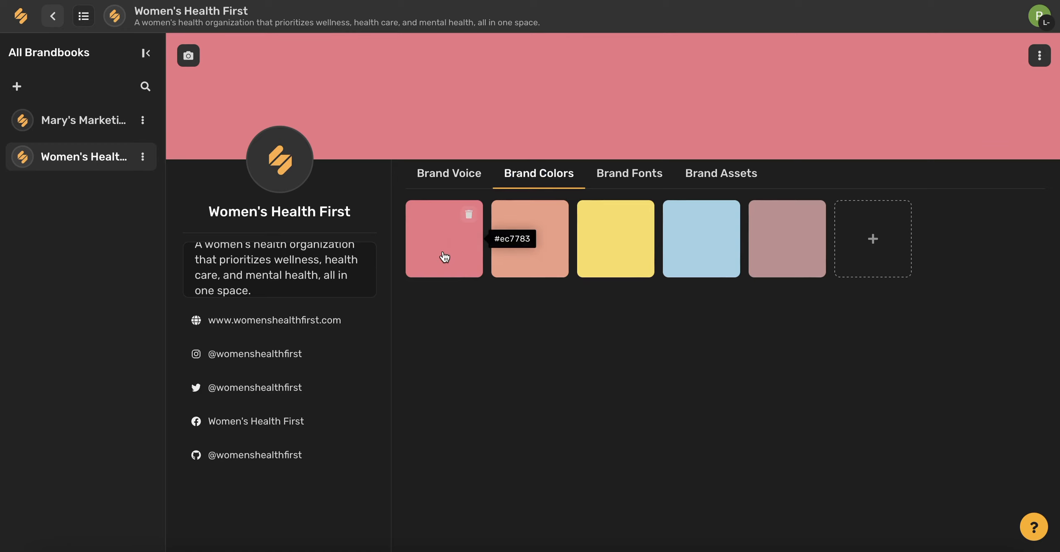
left_click(616, 255)
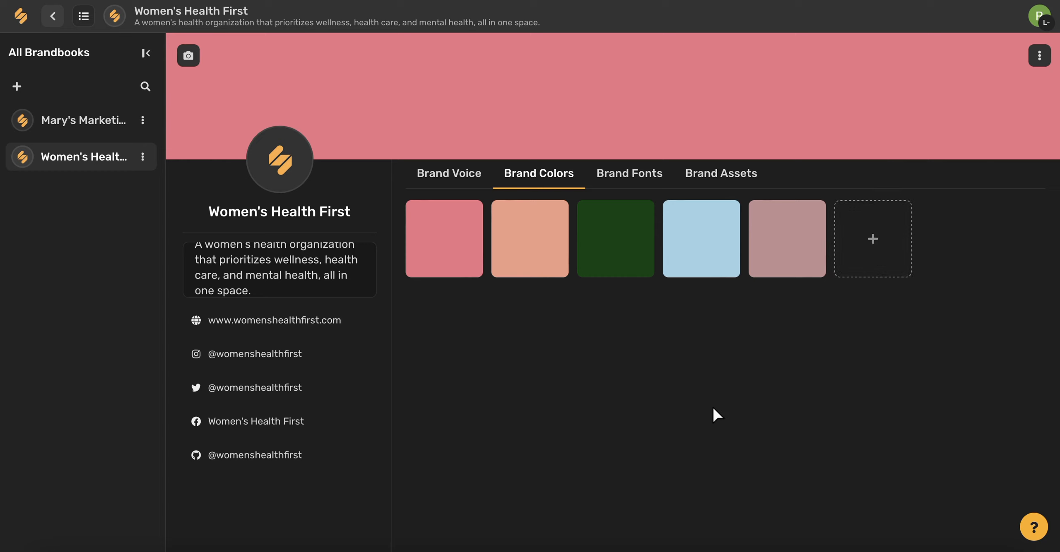
- Add the fonts Montserrat, Raleway and Rubik to the brandbook's brand fonts
left_click(617, 178)
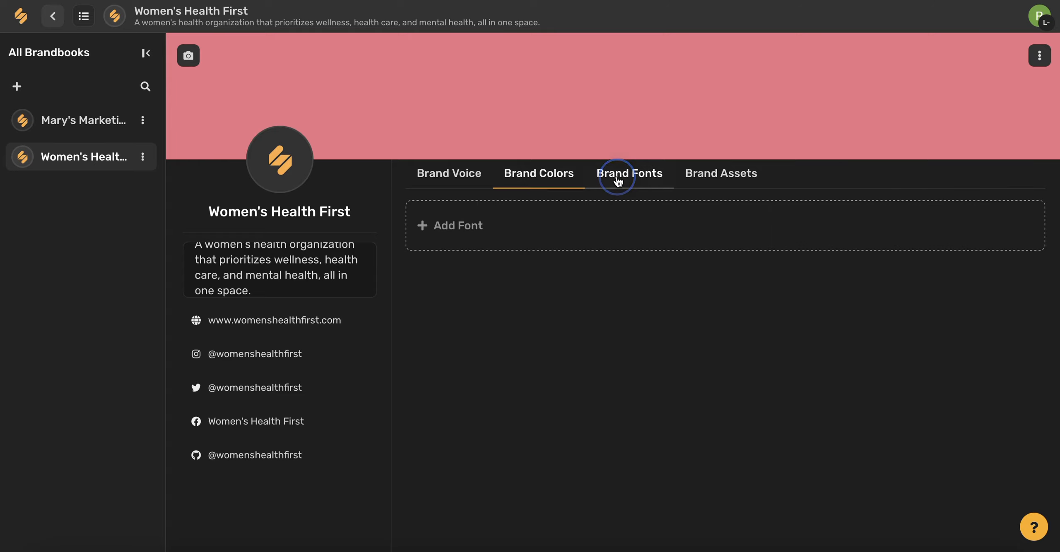
left_click(450, 242)
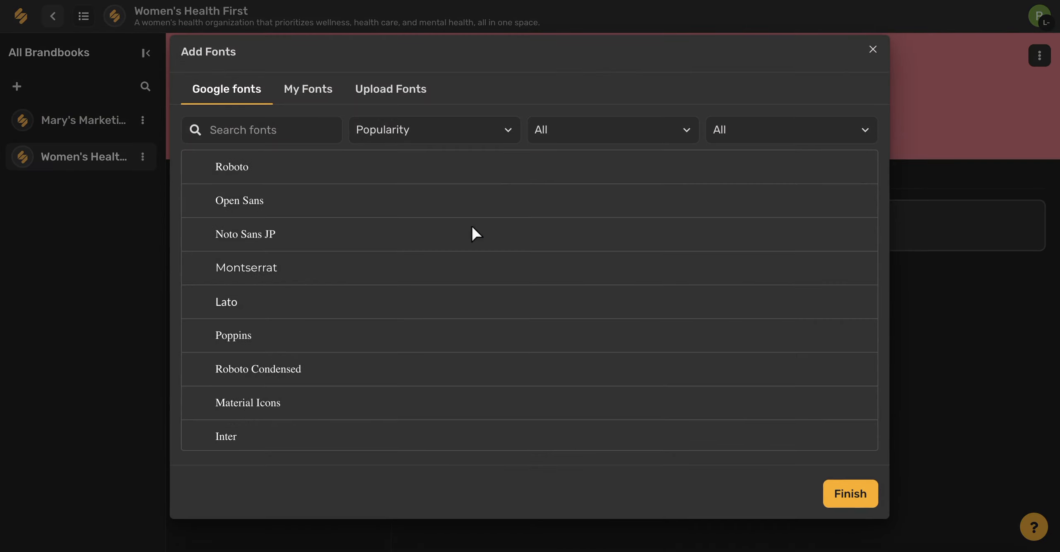
left_click(251, 278)
scroll(249, 277, "down", 3)
scroll(249, 279, "down", 3)
left_click(244, 322)
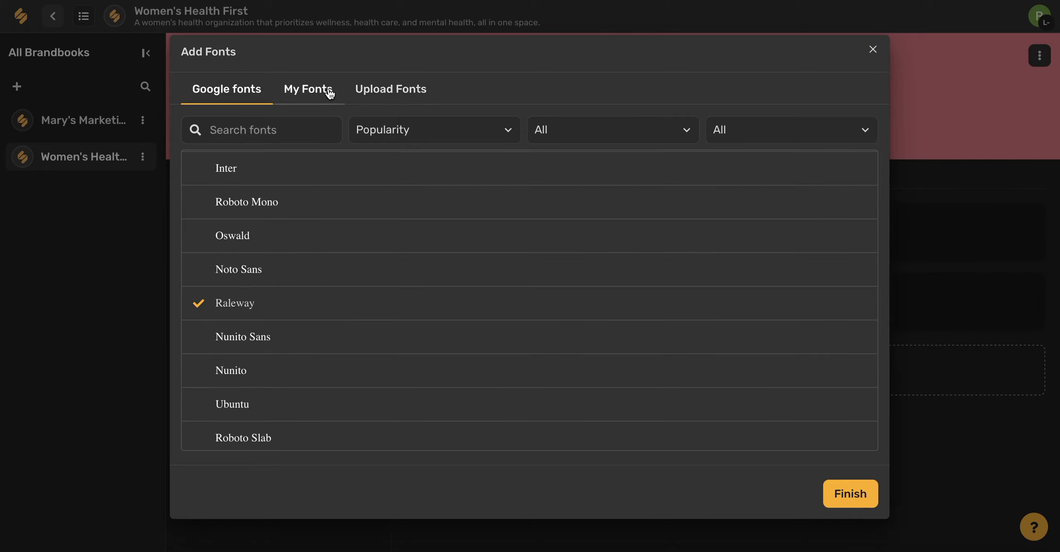
left_click(388, 89)
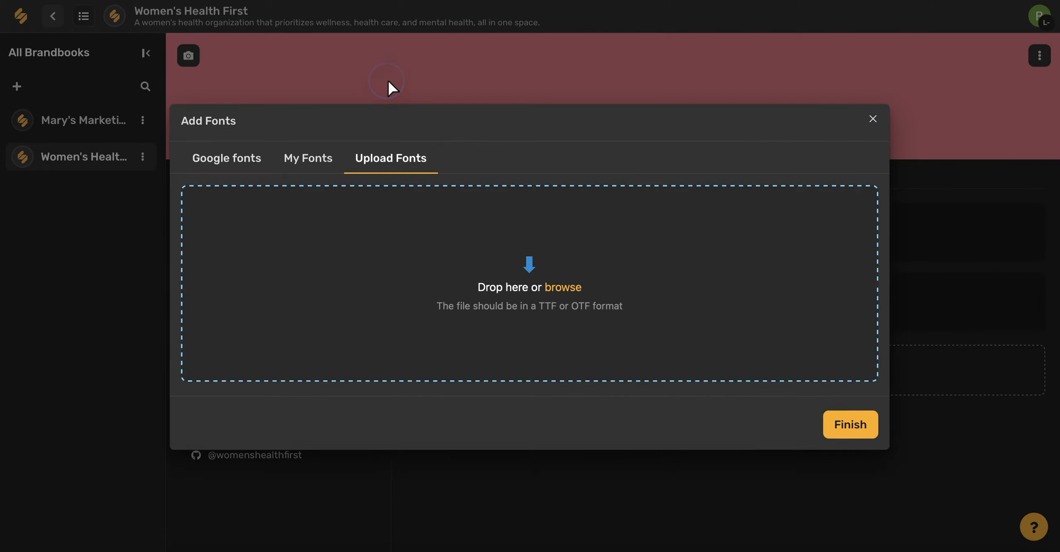
left_click(240, 169)
scroll(428, 258, "up", 6)
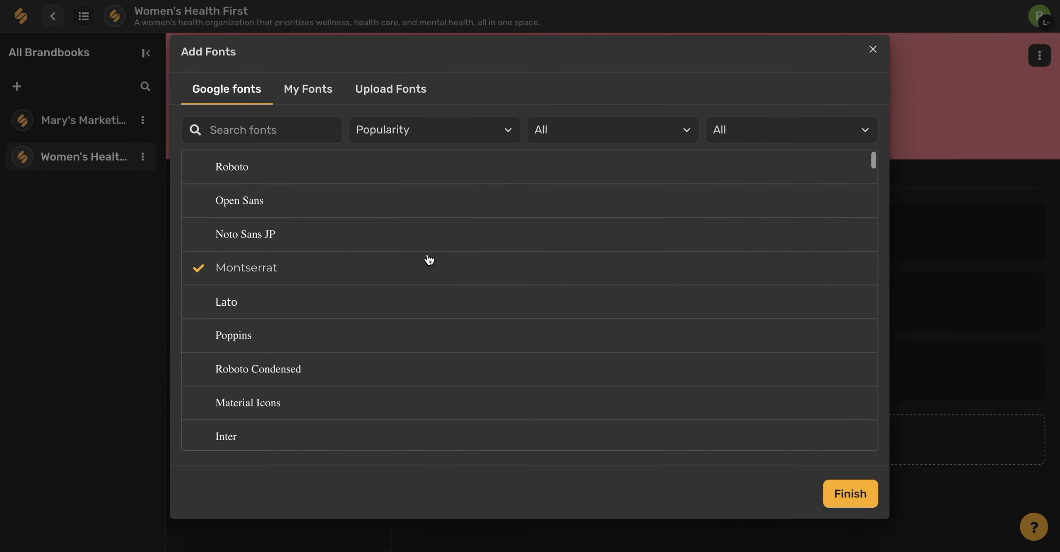
left_click(853, 497)
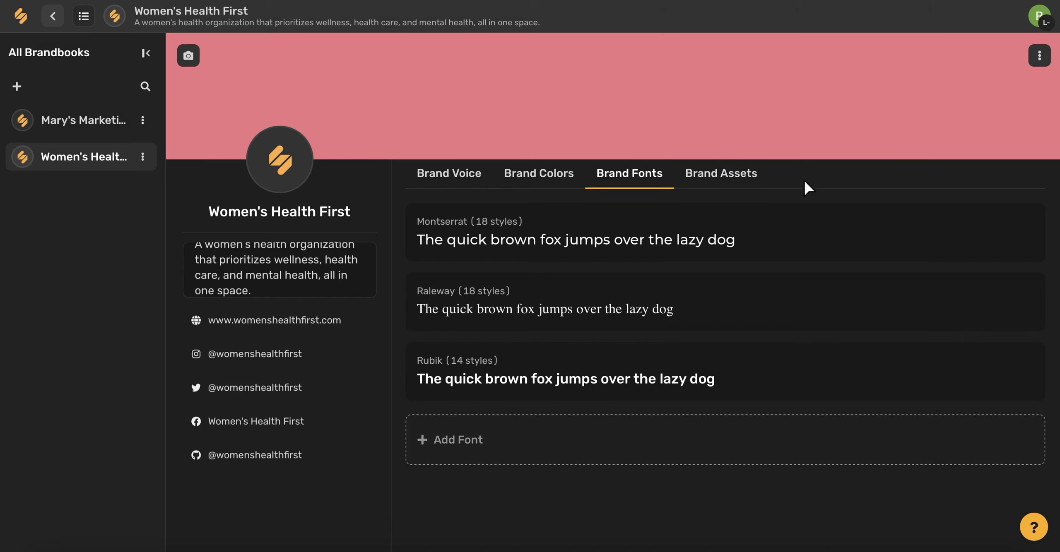
- Open the brandbook's brand assets area for uploading files
left_click(723, 177)
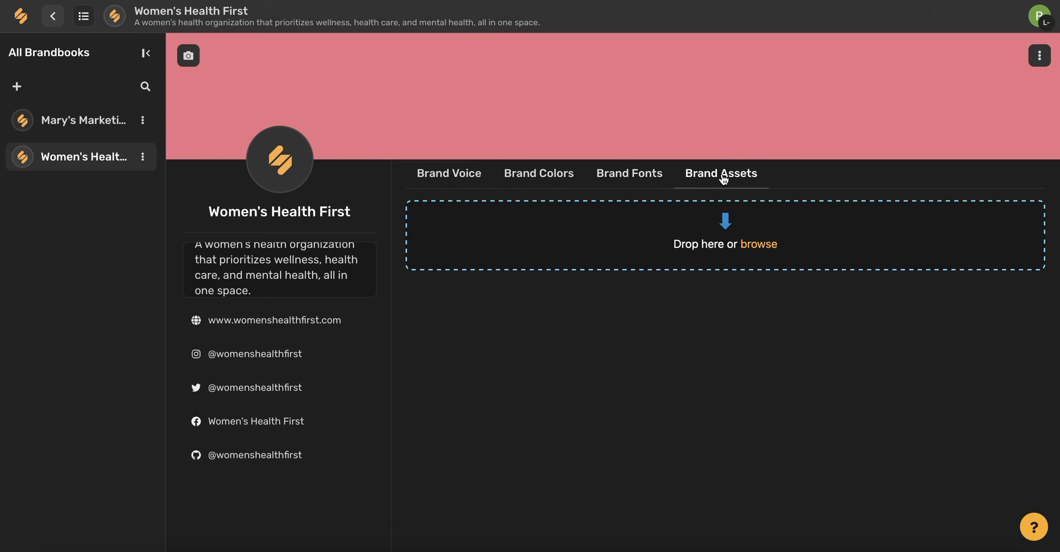